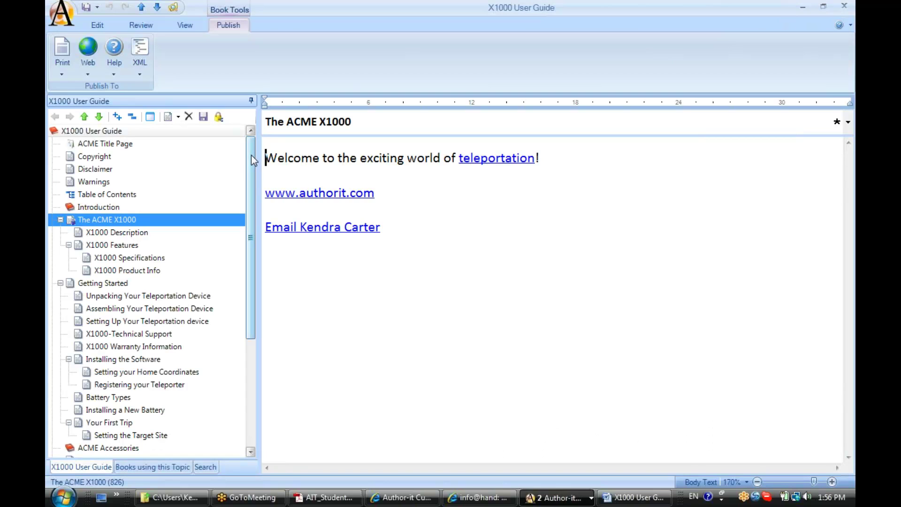
# Open the Table of Contents Print properties, with super headings unchecked, and move the dialog aside
pyautogui.click(99, 196)
pyautogui.doubleClick(110, 196)
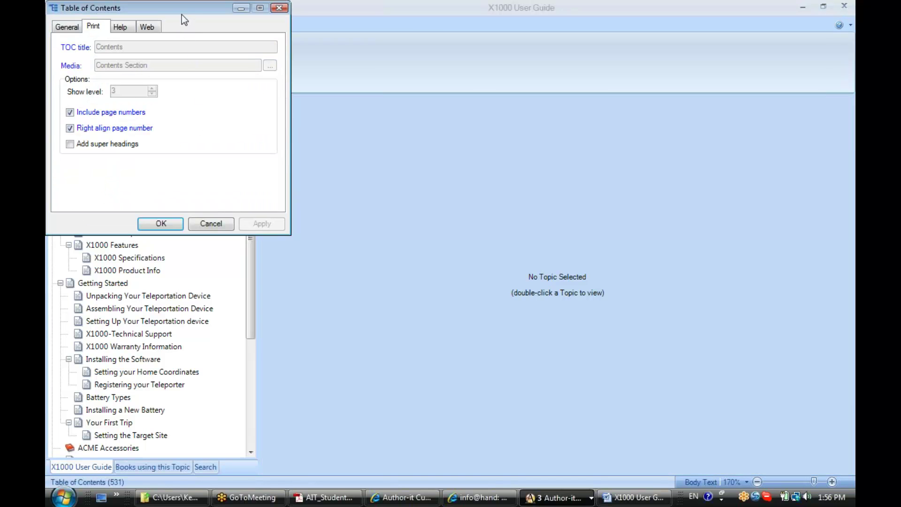
pyautogui.moveTo(182, 15); pyautogui.dragTo(465, 94)
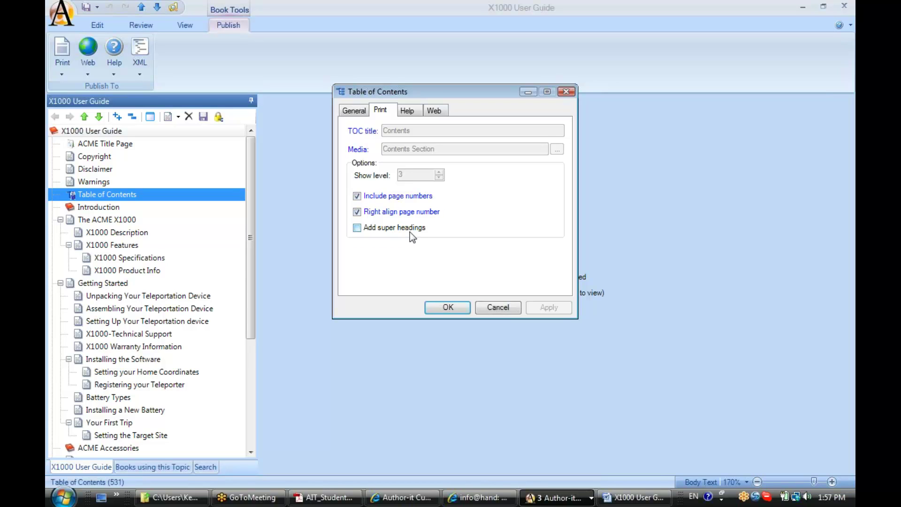
pyautogui.moveTo(468, 93); pyautogui.dragTo(683, 116)
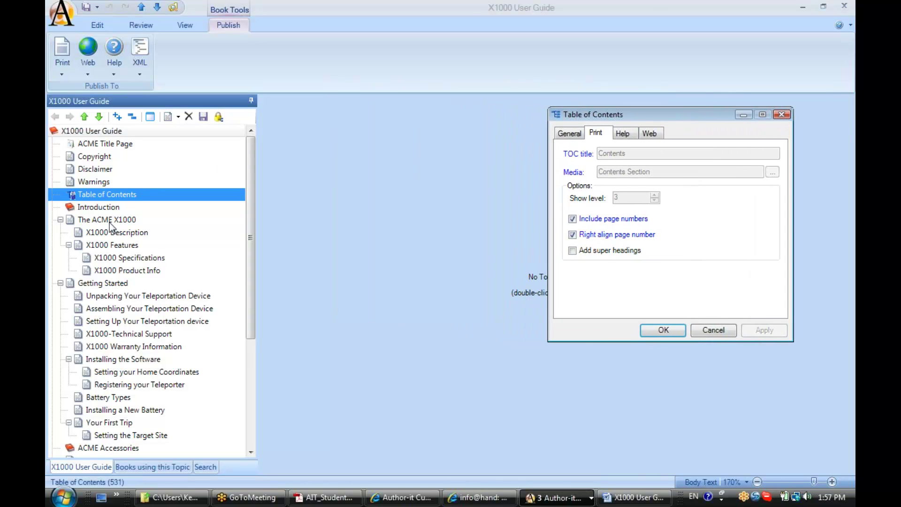
# Close the TOC properties and show topic details columns, selecting The ACME X1000 and Getting Started
pyautogui.click(153, 118)
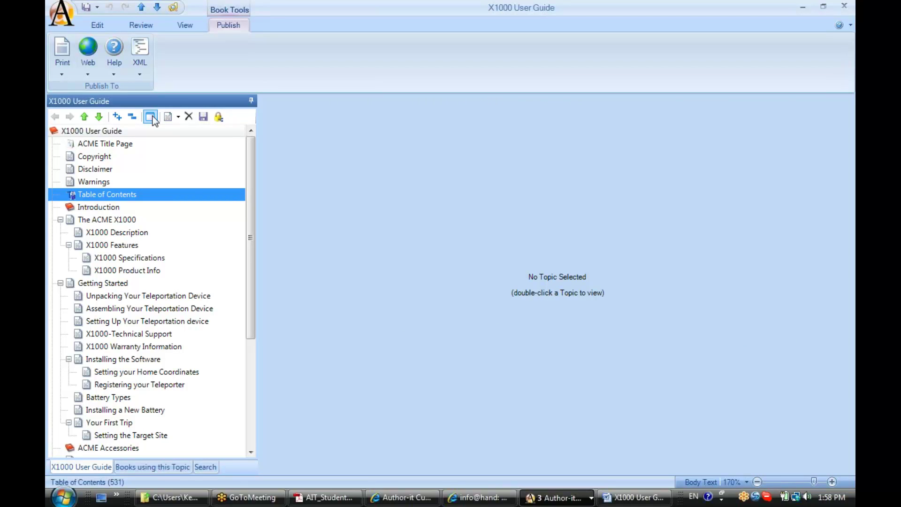
pyautogui.click(151, 117)
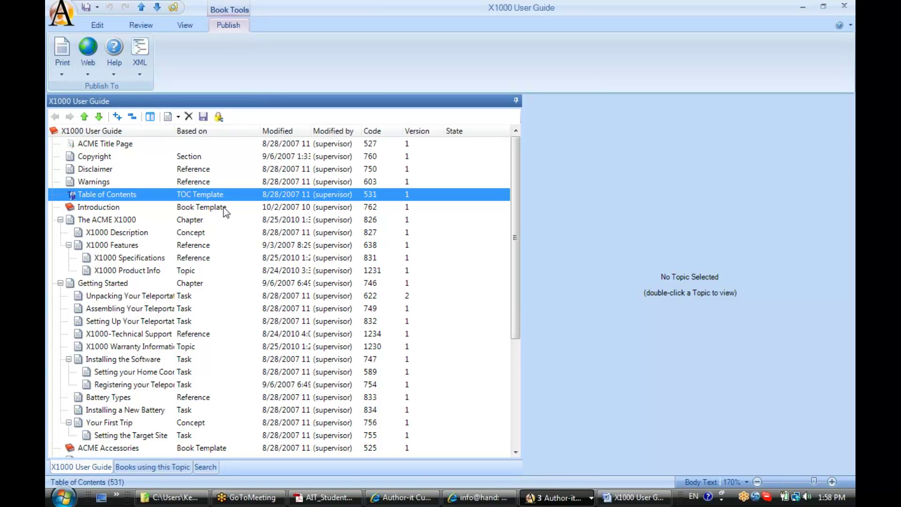
pyautogui.click(110, 222)
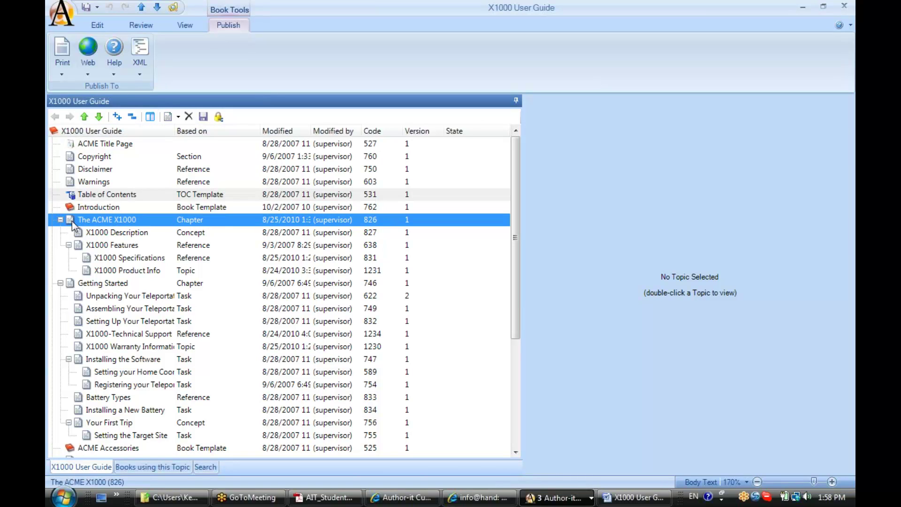
pyautogui.click(101, 285)
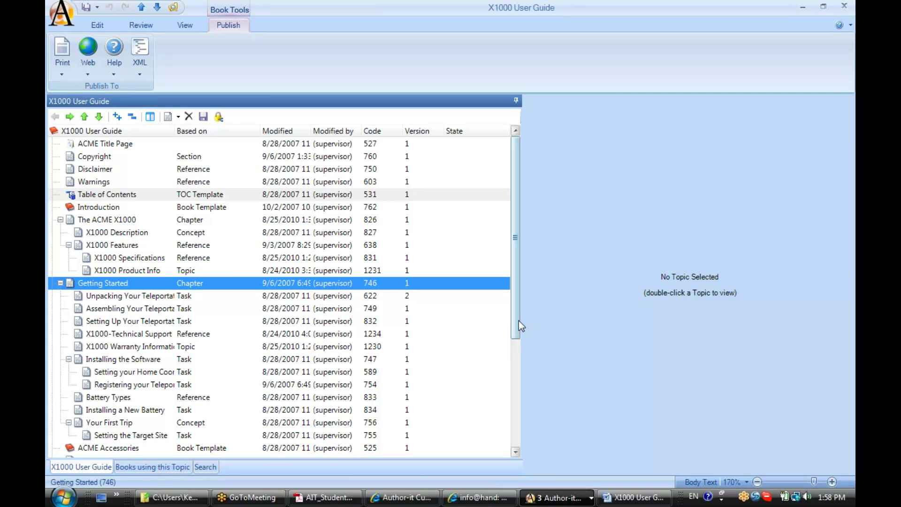
# Select the Maintenance and Troubleshooting chapters to show their Chapter template
pyautogui.moveTo(518, 321); pyautogui.dragTo(510, 393)
pyautogui.click(145, 348)
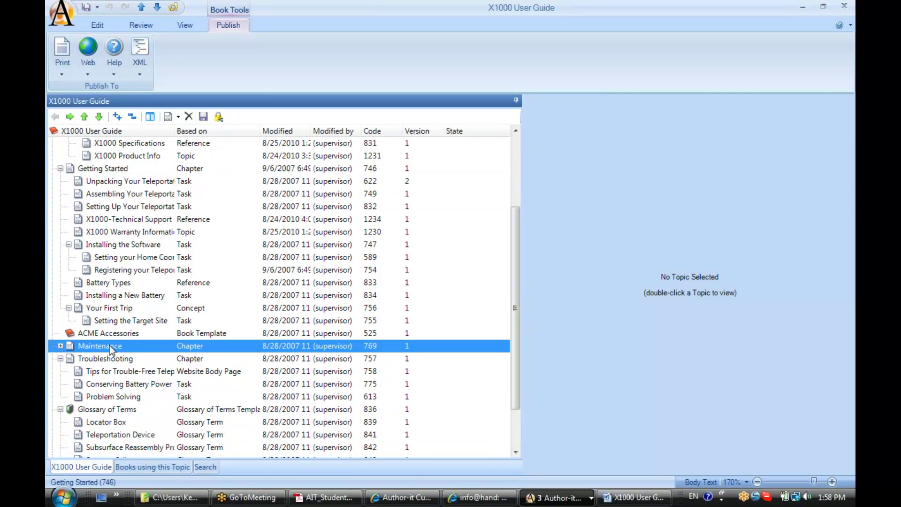
pyautogui.click(196, 358)
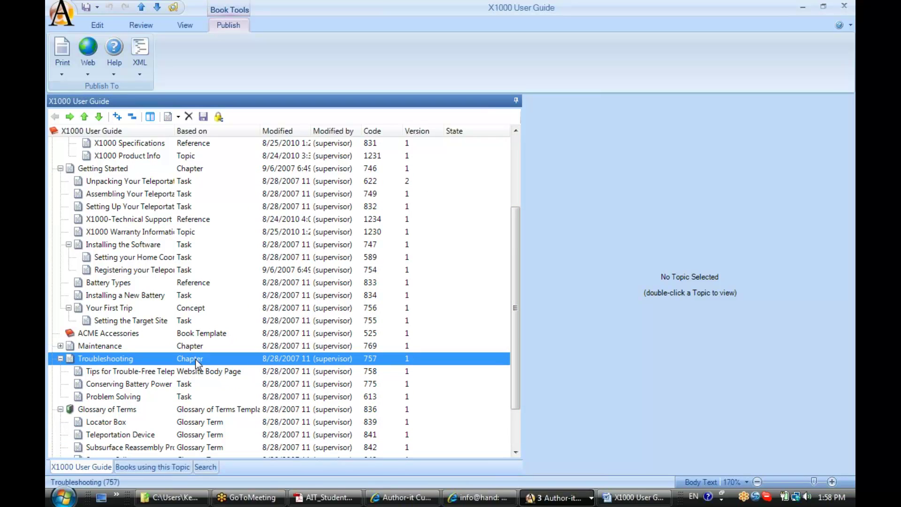
pyautogui.click(193, 349)
pyautogui.click(193, 361)
pyautogui.click(162, 350)
# Show the Maintenance chapter's Print properties with super heading Chapter numbered One, Two, Three
pyautogui.rightClick(235, 348)
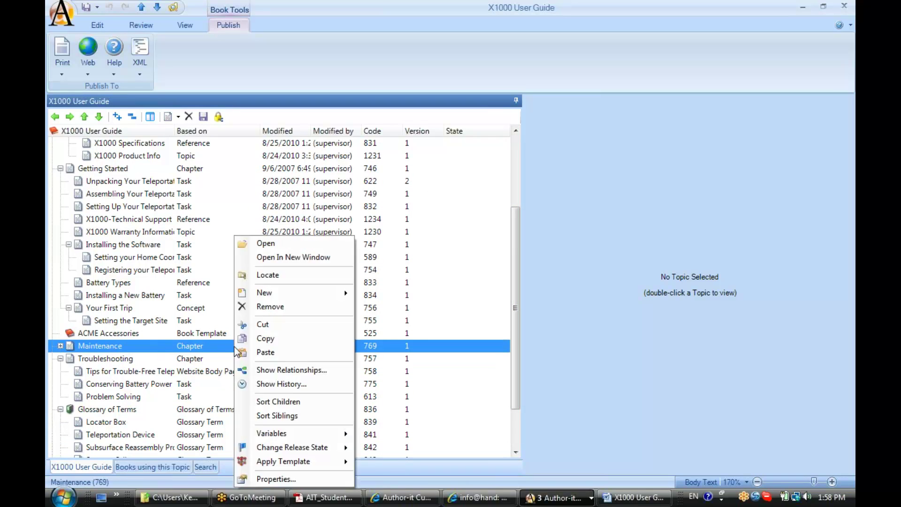
pyautogui.click(275, 479)
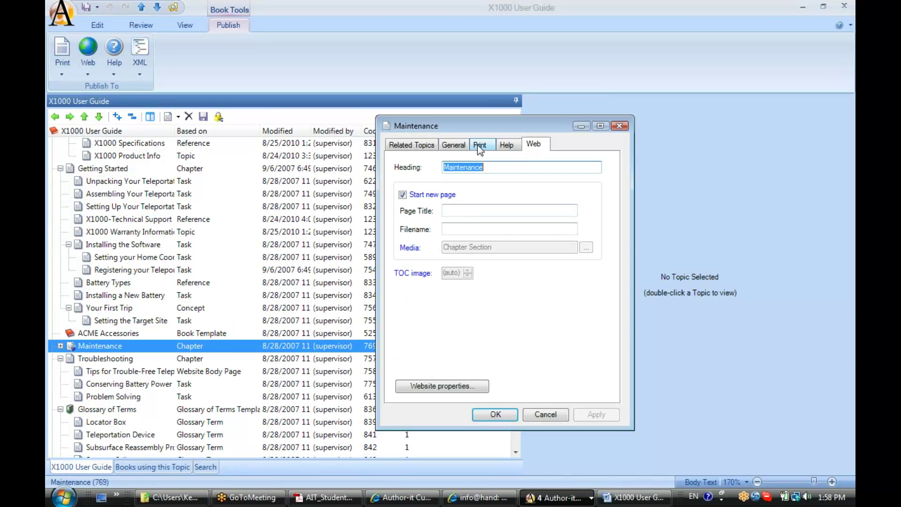
pyautogui.click(478, 145)
pyautogui.moveTo(493, 126); pyautogui.dragTo(438, 135)
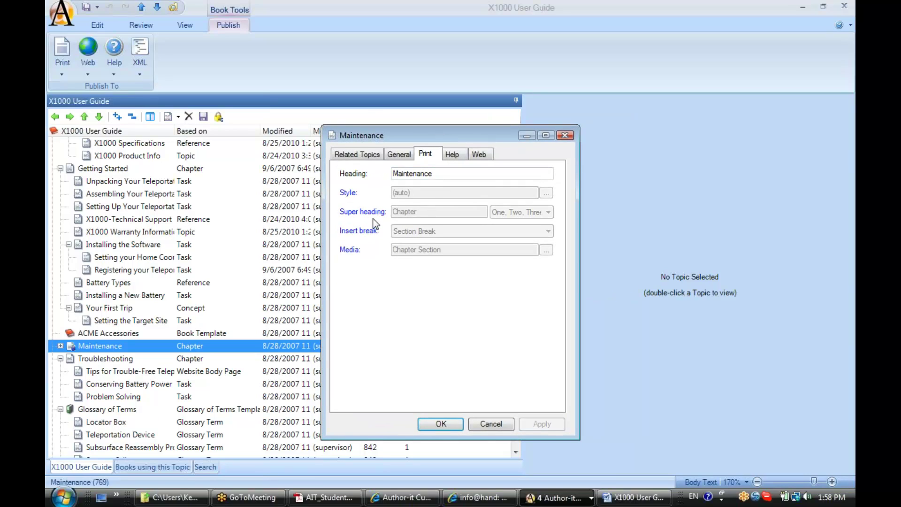
pyautogui.moveTo(441, 136); pyautogui.dragTo(473, 138)
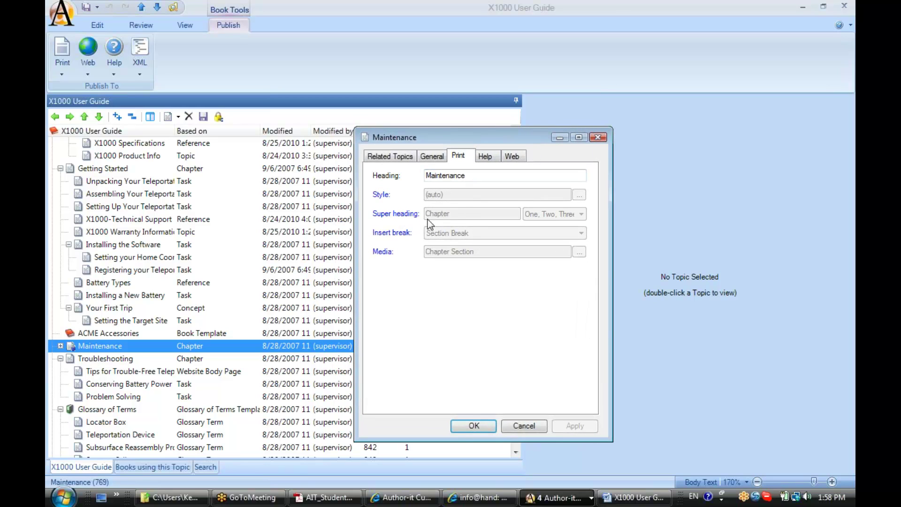
pyautogui.moveTo(467, 176); pyautogui.dragTo(418, 181)
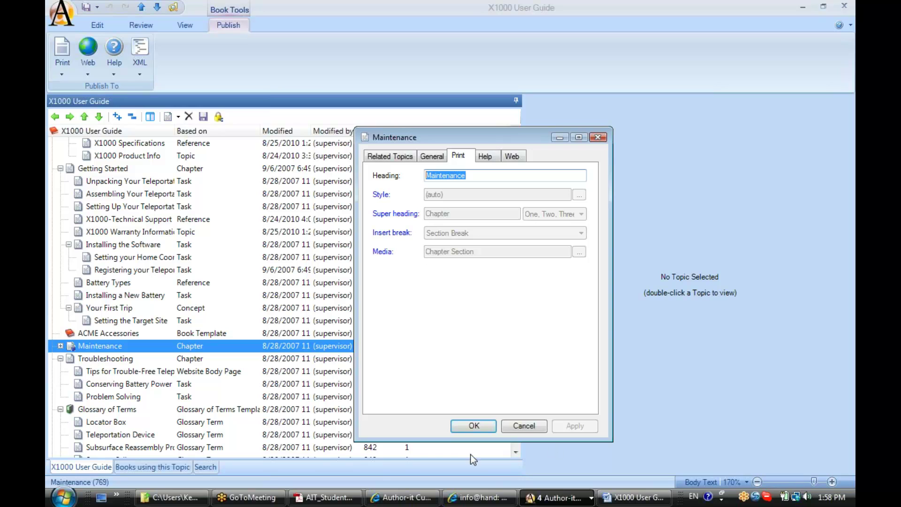
# Bring up AIT_Student_Guide.pdf in Acrobat to view its Module headings on the Contents page
pyautogui.click(329, 499)
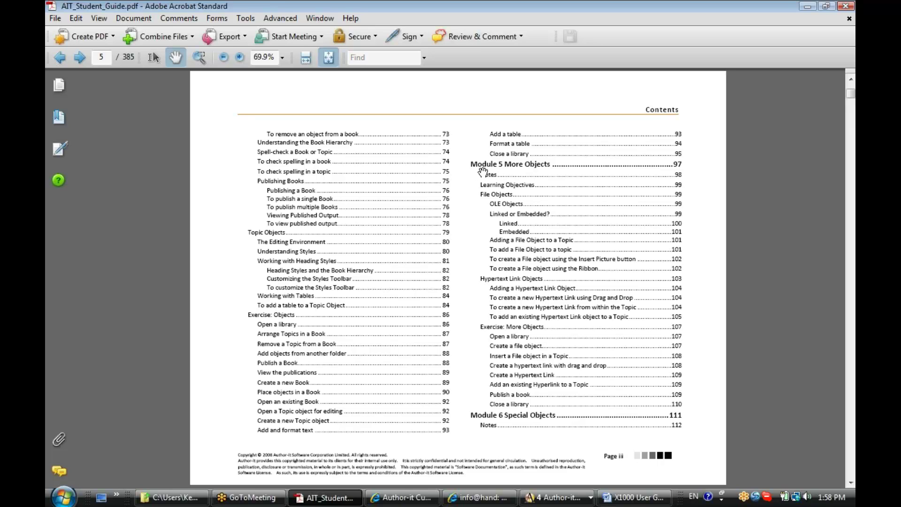
# Minimise Acrobat, cancel the Maintenance properties, and scroll the X1000 User Guide outline back up
pyautogui.click(805, 7)
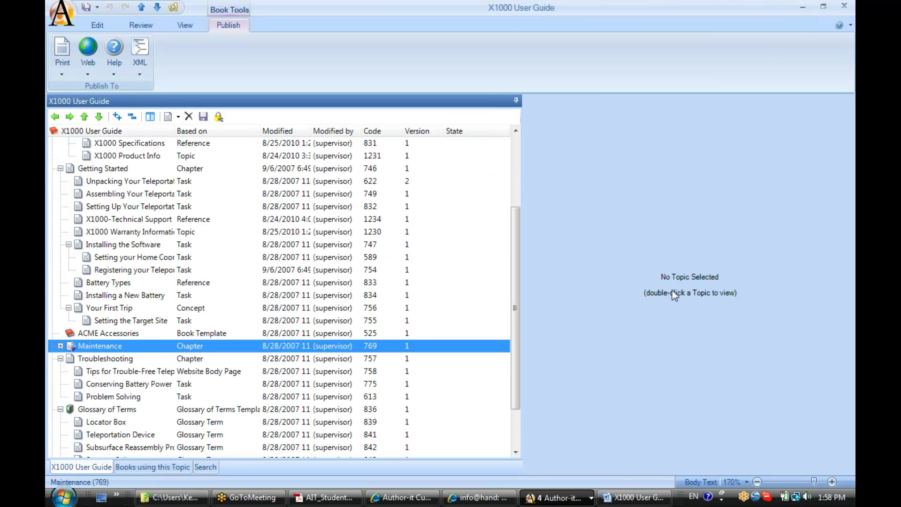
pyautogui.click(547, 497)
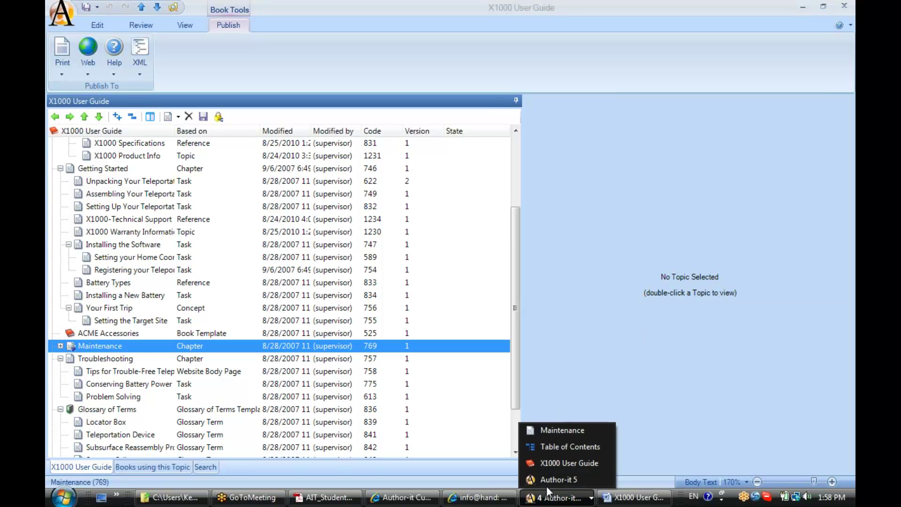
pyautogui.click(553, 433)
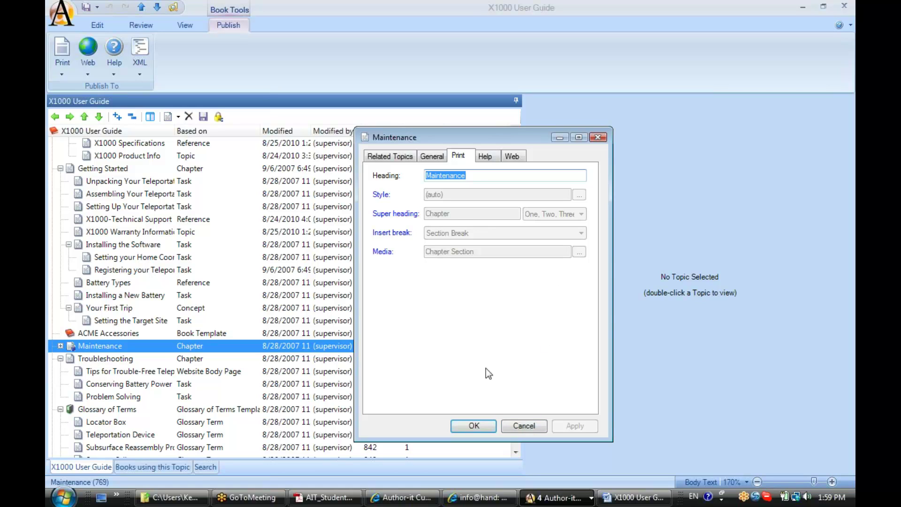
pyautogui.click(510, 428)
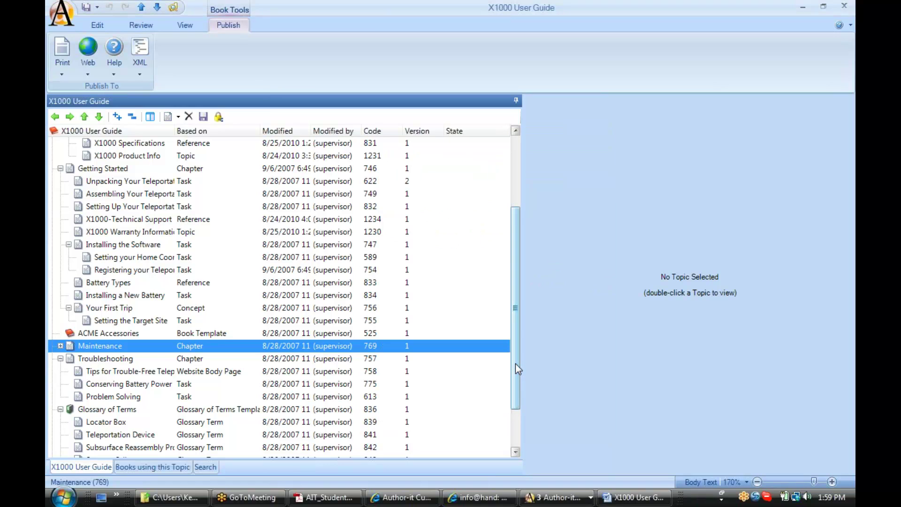
pyautogui.scroll(3, 515, 363)
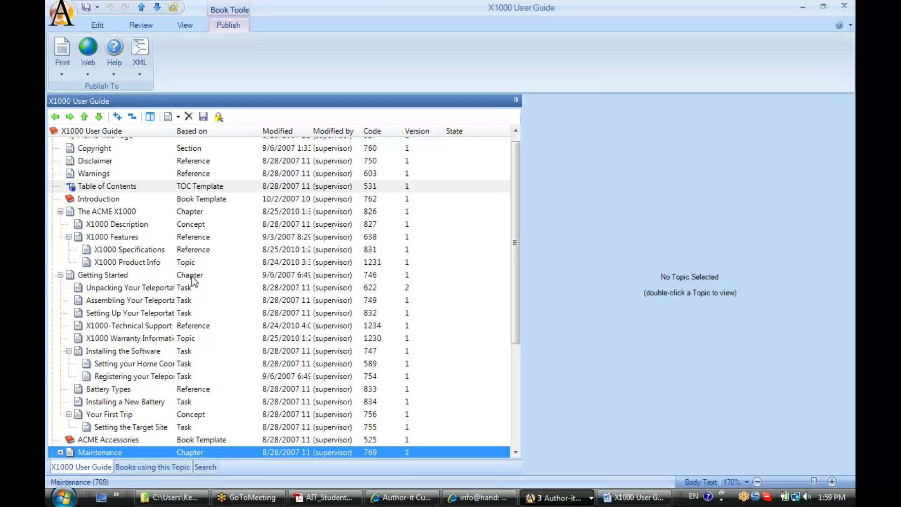
# Enable Add super headings in the Table of Contents properties and confirm with OK
pyautogui.click(561, 498)
pyautogui.click(560, 449)
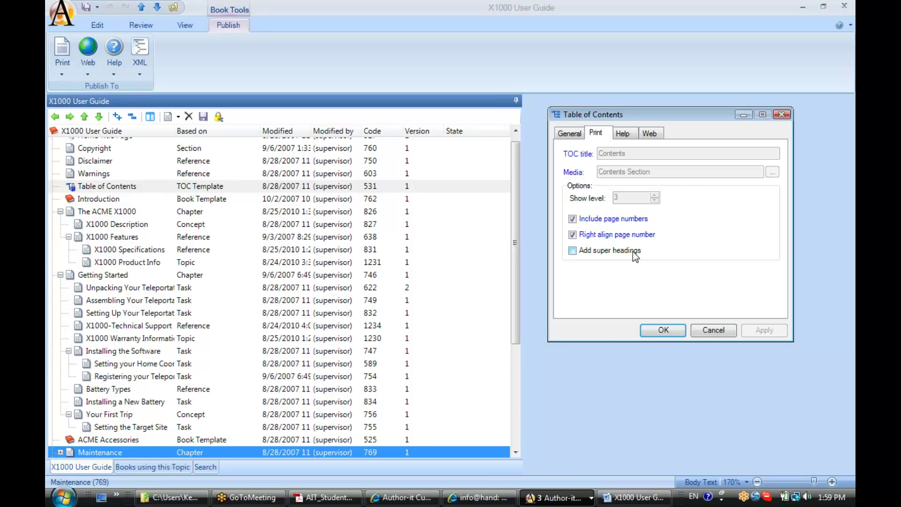
pyautogui.click(573, 252)
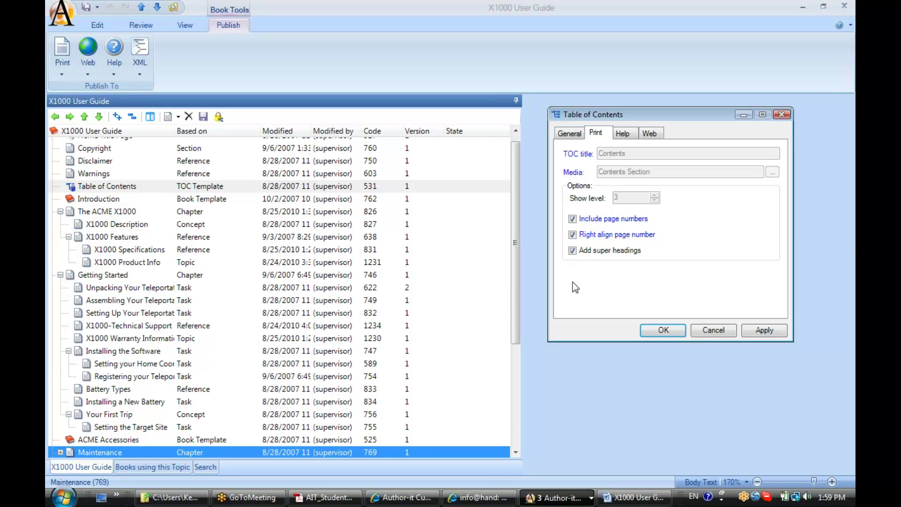
pyautogui.click(662, 336)
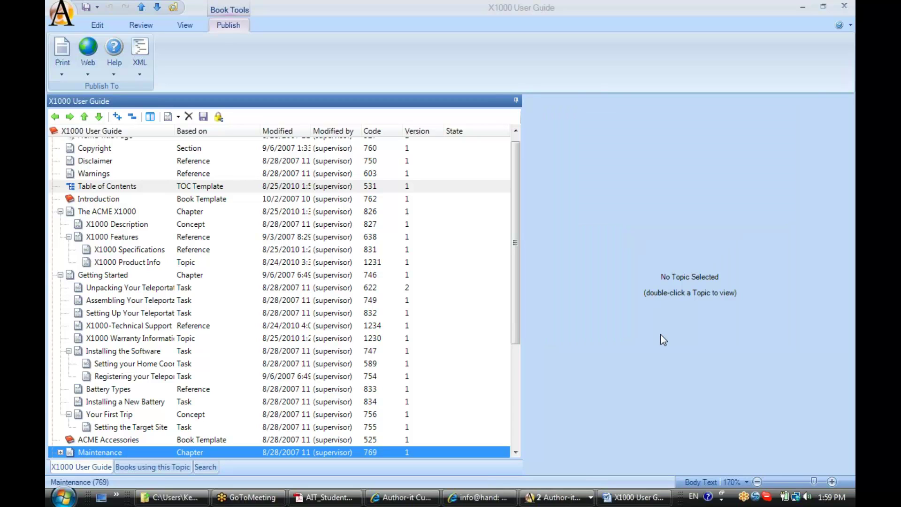
# Close the published X1000 User Guide.doc in Word without saving changes
pyautogui.rightClick(656, 497)
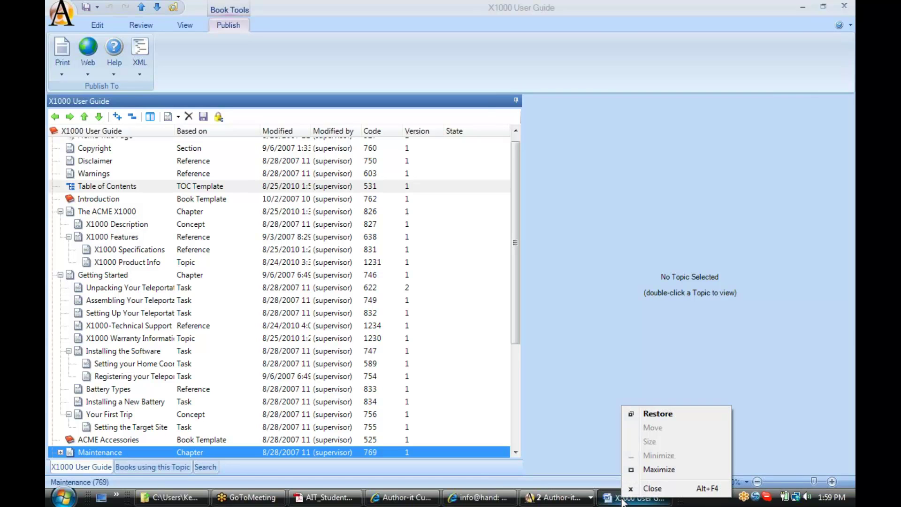
pyautogui.click(653, 489)
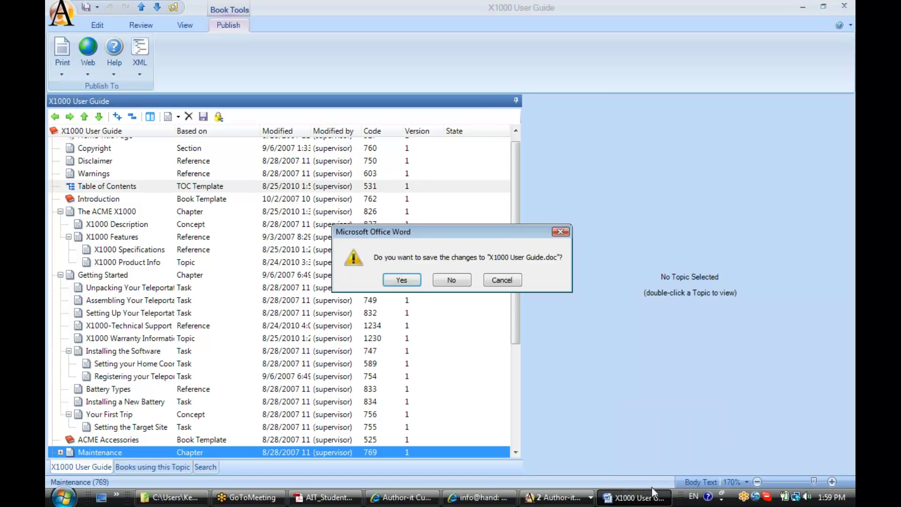
pyautogui.click(469, 284)
# Decline saving Acme.dot, then save and publish X1000 User Guide as a Word Document
pyautogui.click(451, 282)
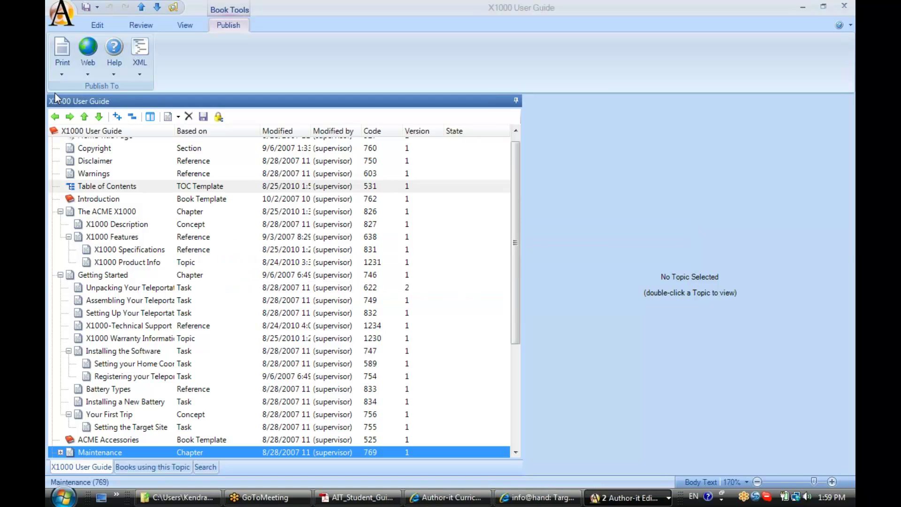
pyautogui.click(61, 76)
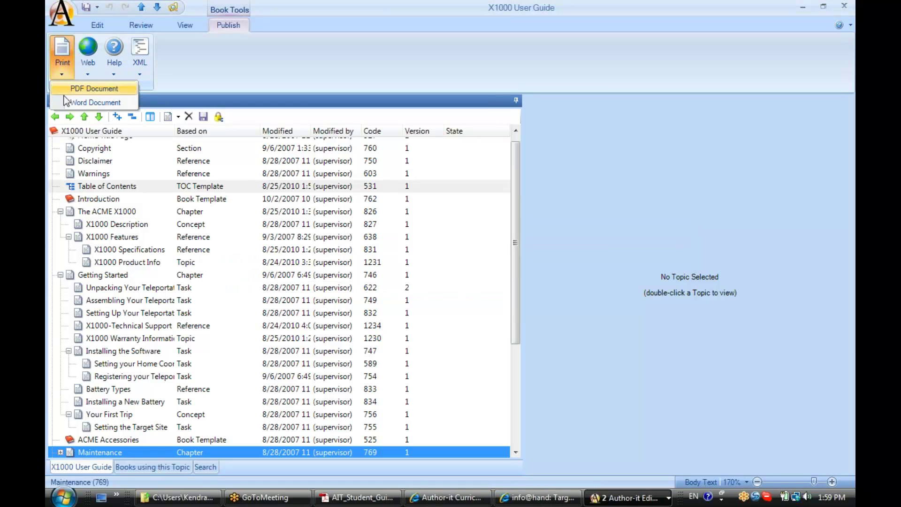
pyautogui.click(66, 104)
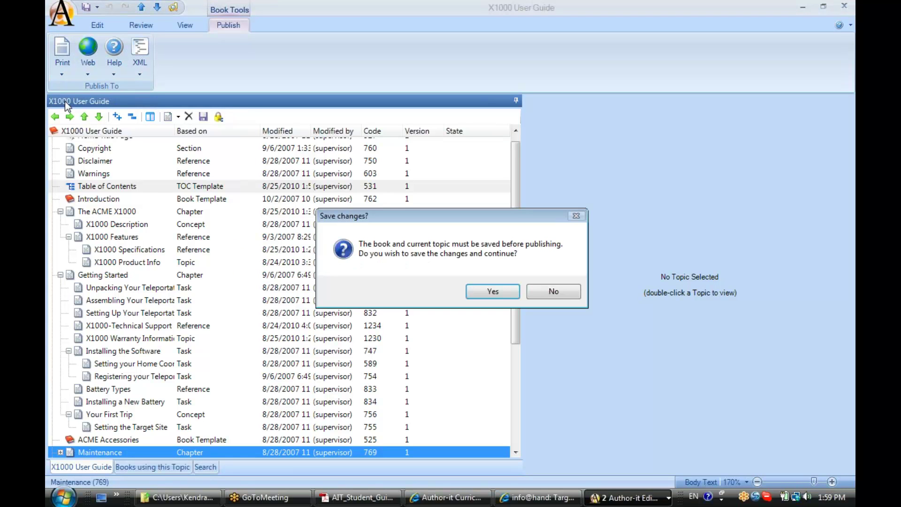
pyautogui.click(489, 292)
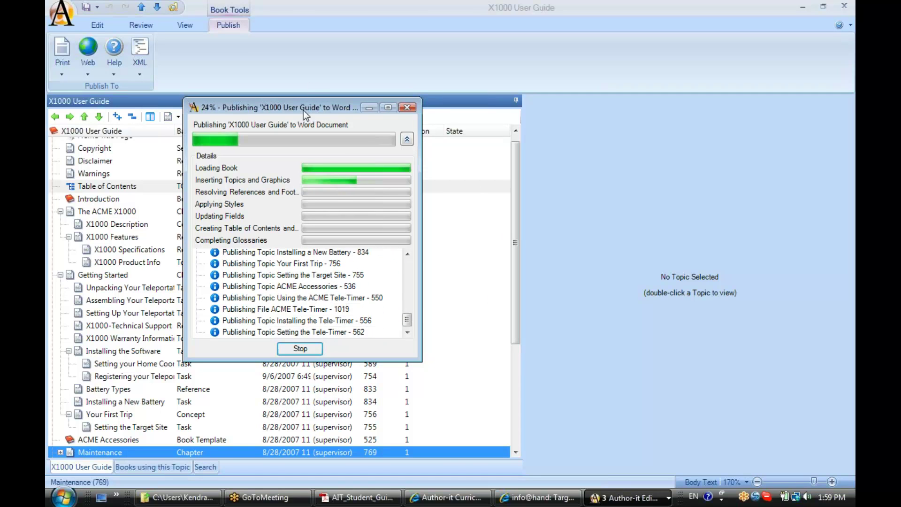
pyautogui.moveTo(303, 110); pyautogui.dragTo(446, 117)
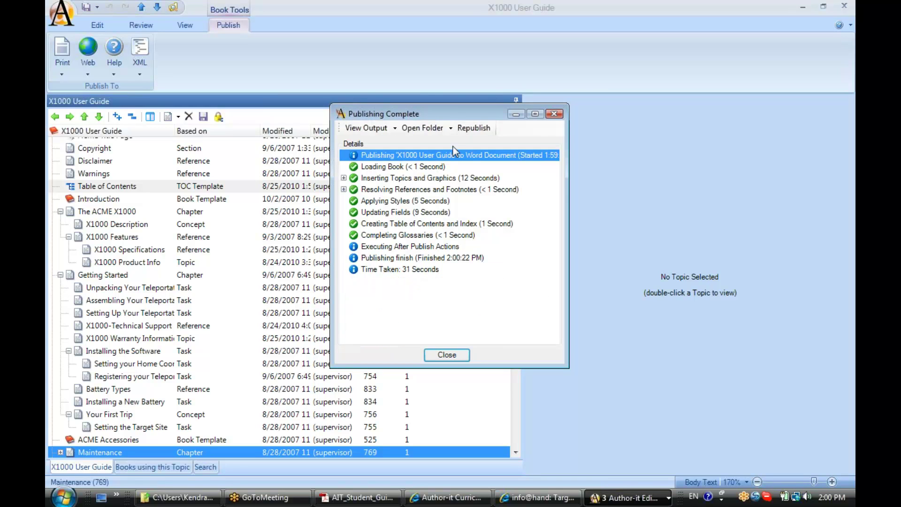
# Open the published Word output and check Contents entries like Chapter Two, X1000 Specifications and Disclaimer
pyautogui.click(357, 132)
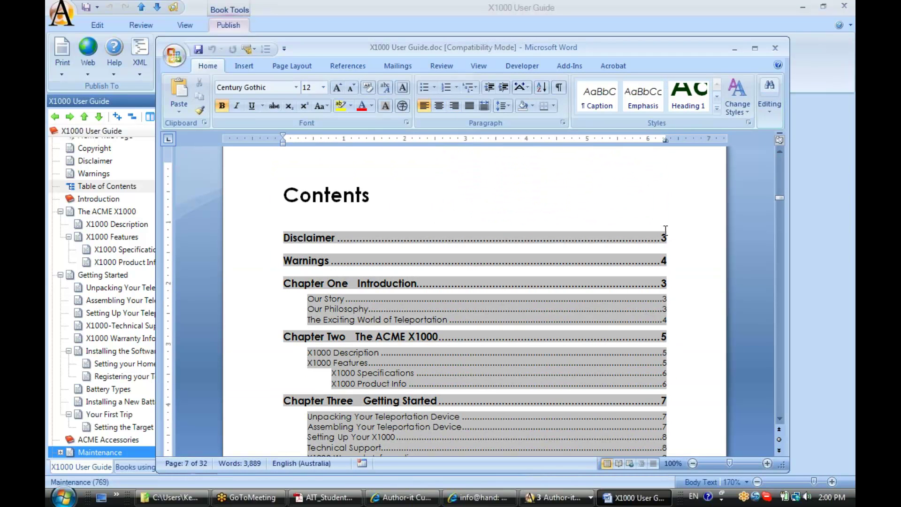
pyautogui.moveTo(592, 49); pyautogui.dragTo(583, 1)
pyautogui.click(272, 286)
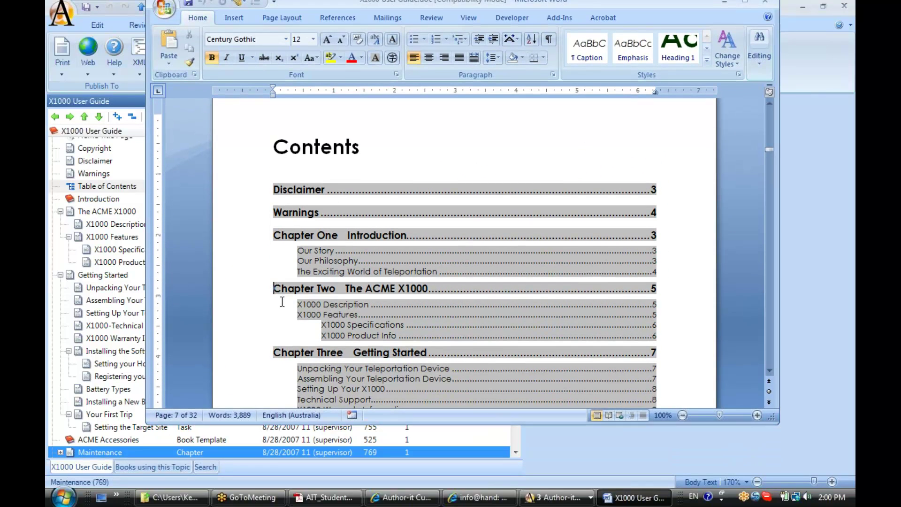
pyautogui.click(296, 303)
pyautogui.click(321, 324)
pyautogui.click(642, 189)
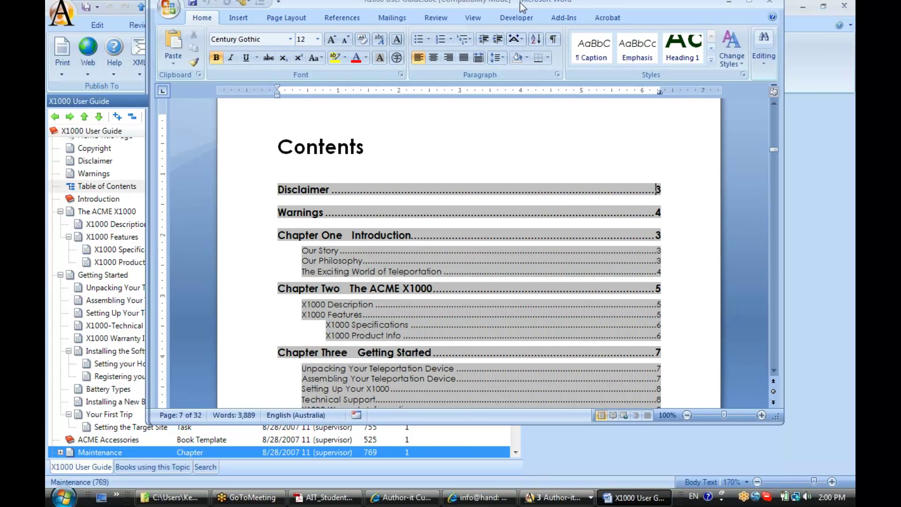
pyautogui.moveTo(520, 2); pyautogui.dragTo(591, 34)
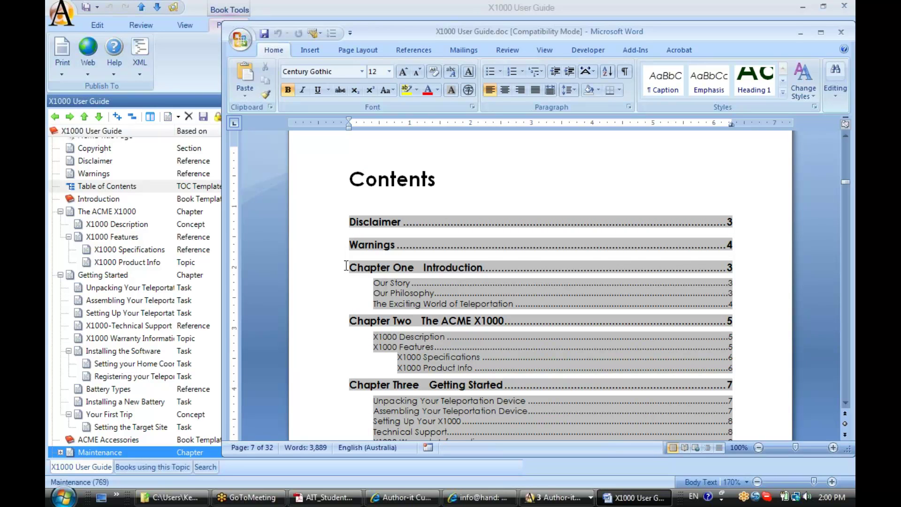
# Highlight the Chapter One, Chapter Two and Chapter Three super headings in the Contents
pyautogui.moveTo(349, 267); pyautogui.dragTo(415, 265)
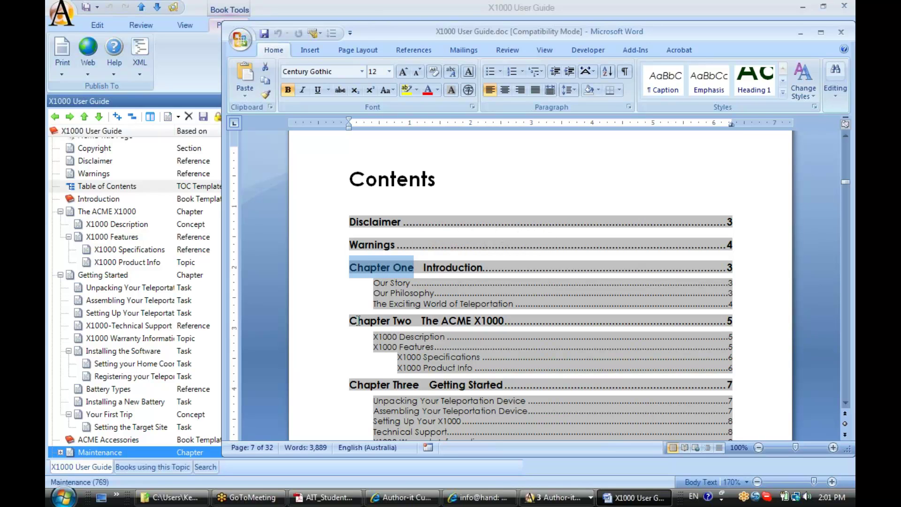
pyautogui.moveTo(349, 323); pyautogui.dragTo(411, 322)
pyautogui.moveTo(350, 385); pyautogui.dragTo(419, 387)
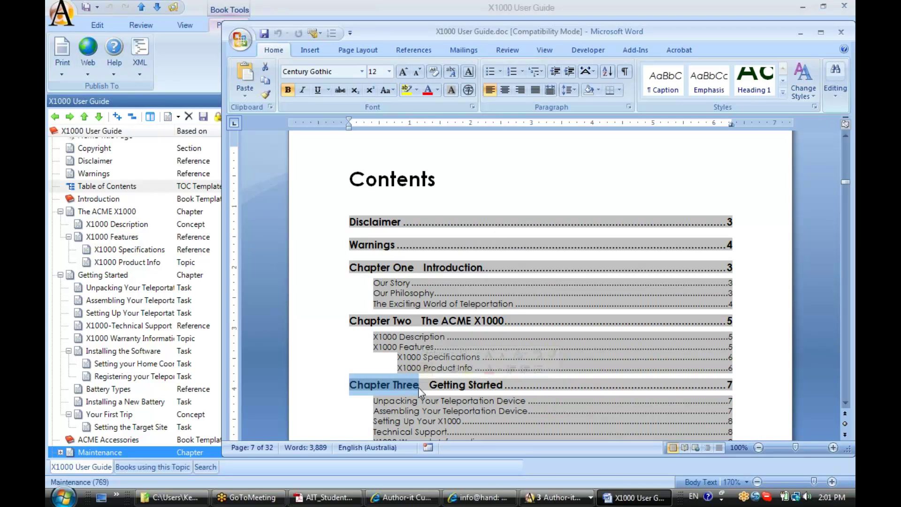
pyautogui.click(343, 385)
# Follow the Chapter One page link to the Introduction page, then restore the window and return to Contents
pyautogui.moveTo(384, 35); pyautogui.dragTo(419, 21)
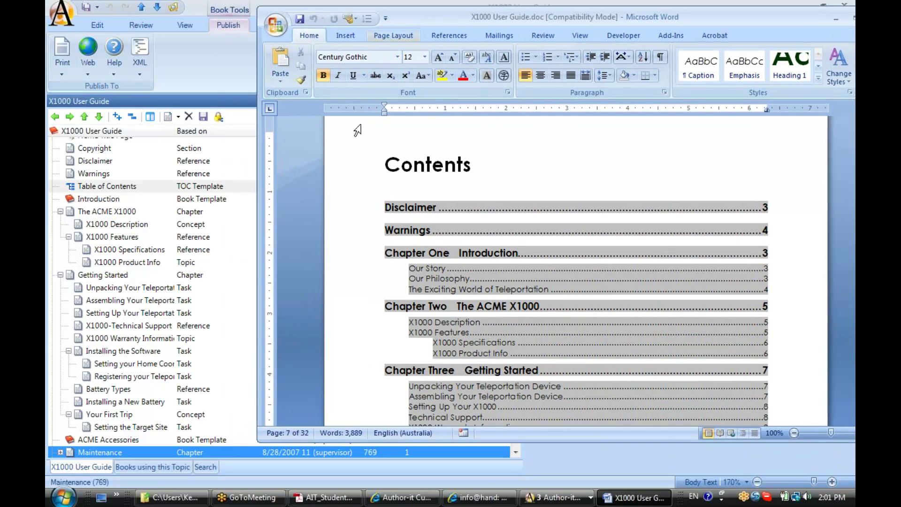
pyautogui.keyDown('ctrl'); pyautogui.click(766, 257); pyautogui.keyUp('ctrl')
pyautogui.click(637, 158)
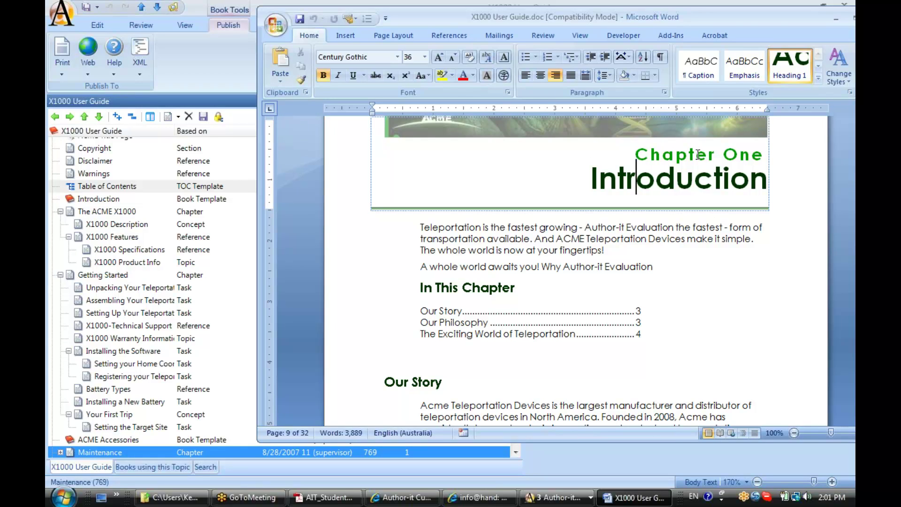
pyautogui.doubleClick(750, 22)
pyautogui.moveTo(815, 199); pyautogui.dragTo(810, 170)
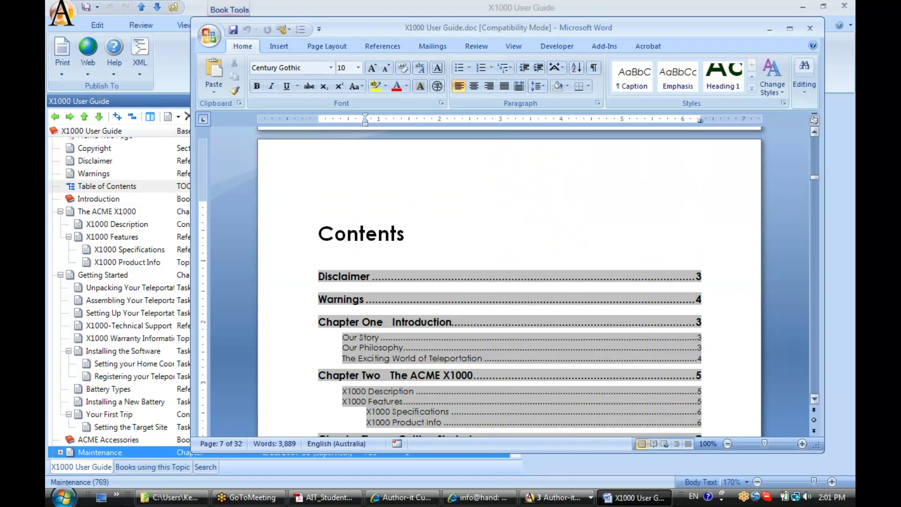
# Close the Word document and dismiss the Publishing Complete summary
pyautogui.click(418, 288)
pyautogui.click(811, 30)
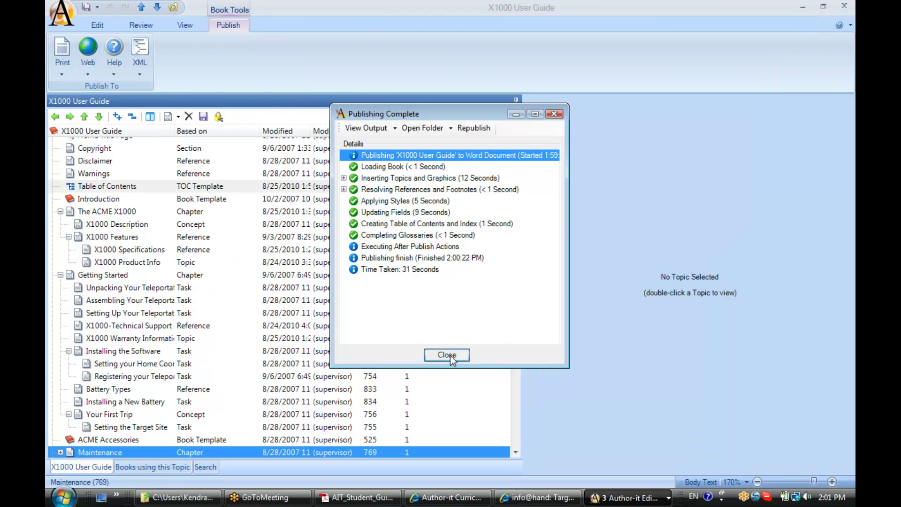
pyautogui.click(450, 355)
# Minimise the book window and bring up View Published for the X1000 User Guide book
pyautogui.click(803, 6)
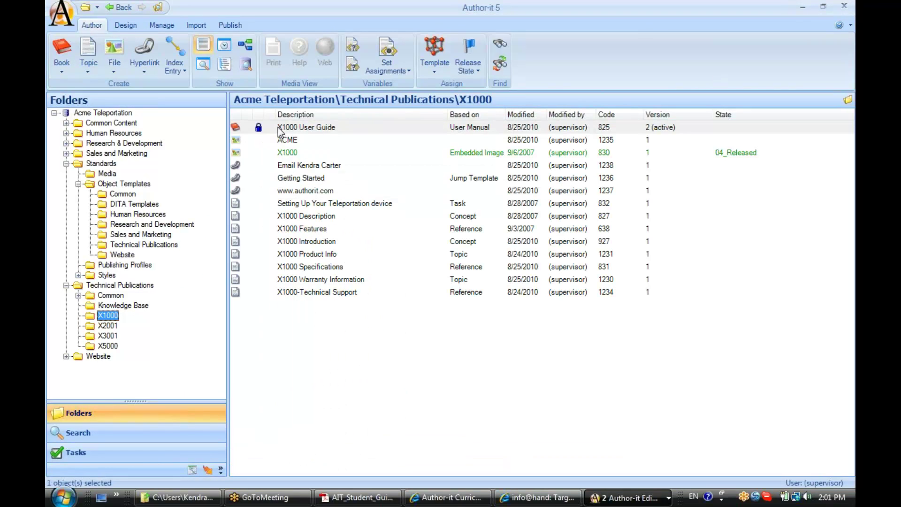
pyautogui.rightClick(279, 128)
pyautogui.moveTo(328, 272)
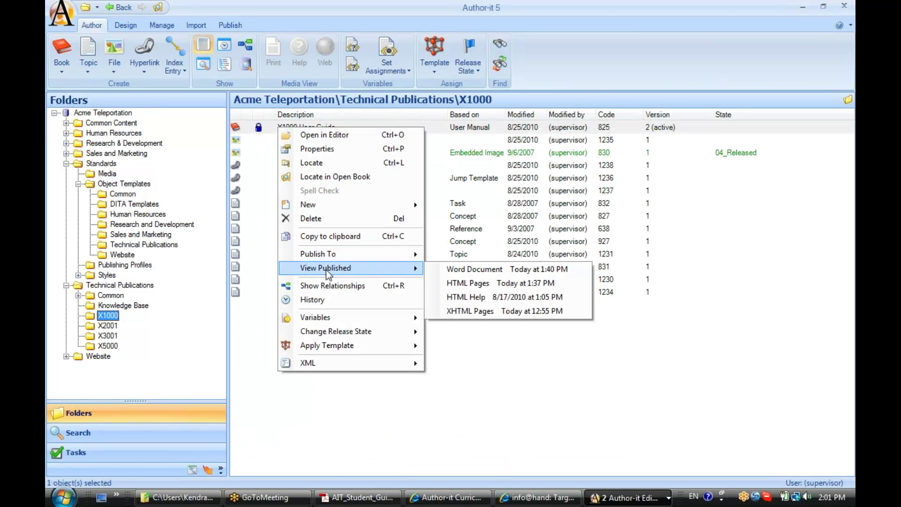
# Open the guide's published HTML pages and expand the Introduction and The ACME X1000 chapters
pyautogui.click(532, 292)
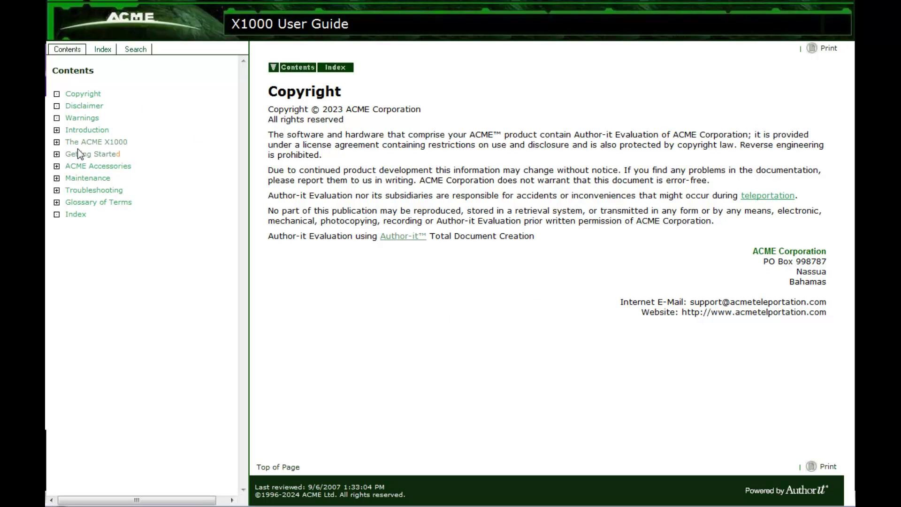
pyautogui.click(57, 130)
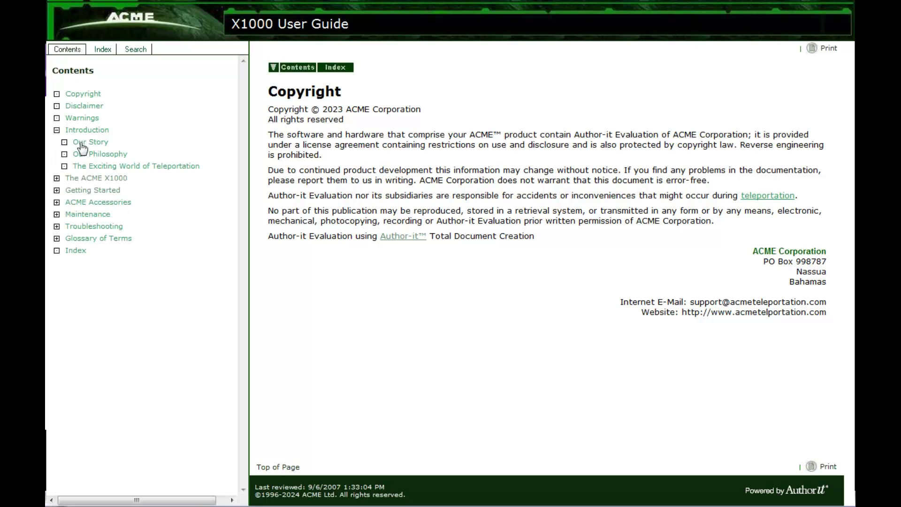
pyautogui.click(56, 179)
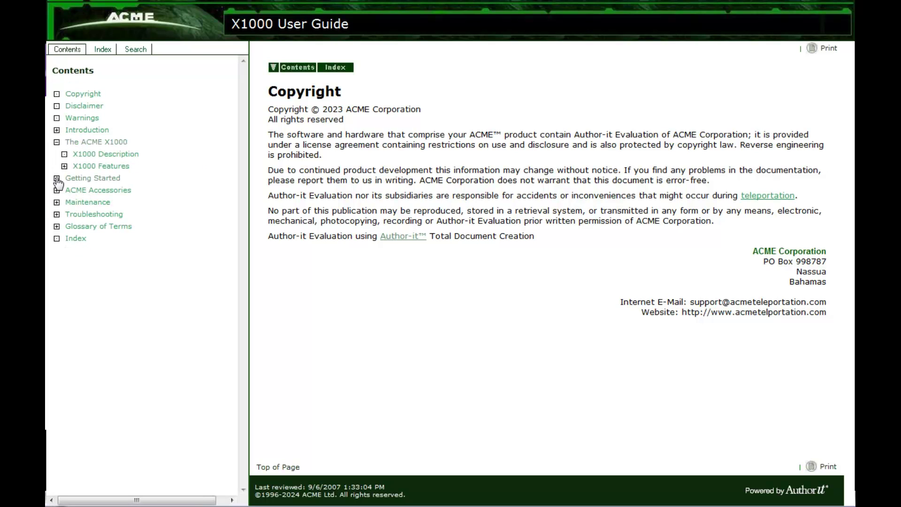
# Browse the Description, Features, Getting Started, Accessories and Carrying Cases pages, ending on ACME Pro-Tekt Cover
pyautogui.click(103, 154)
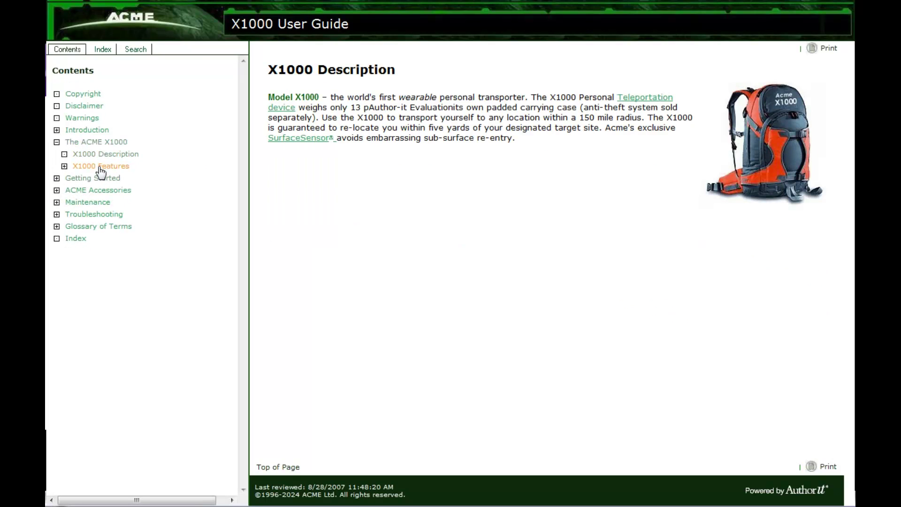
pyautogui.click(101, 167)
pyautogui.click(98, 180)
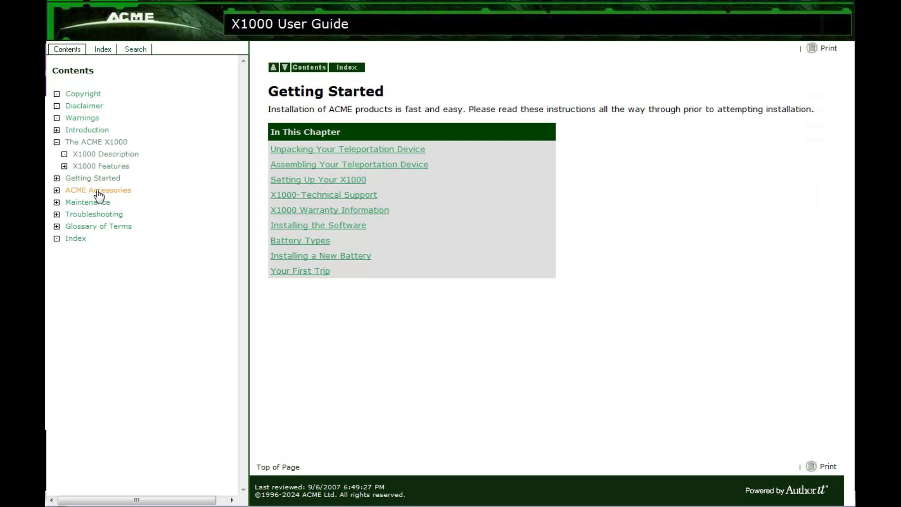
pyautogui.click(98, 191)
pyautogui.click(101, 203)
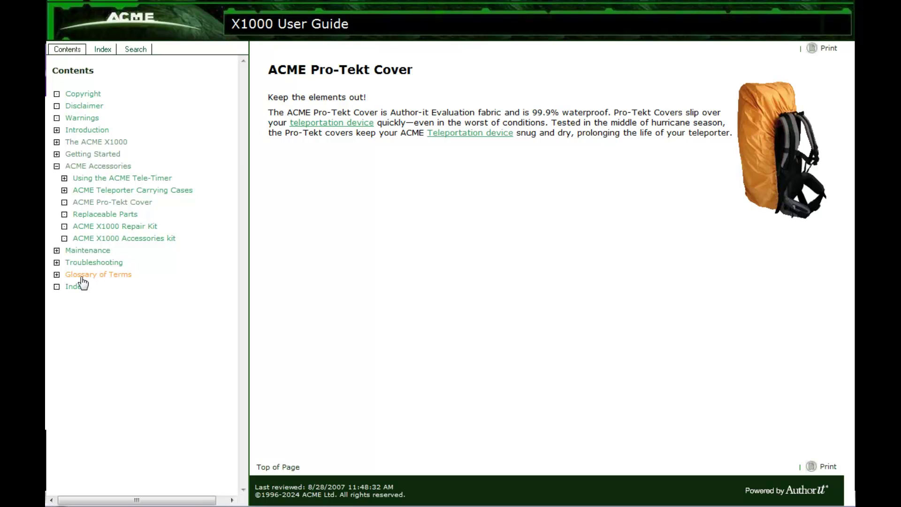
pyautogui.click(100, 194)
pyautogui.click(101, 205)
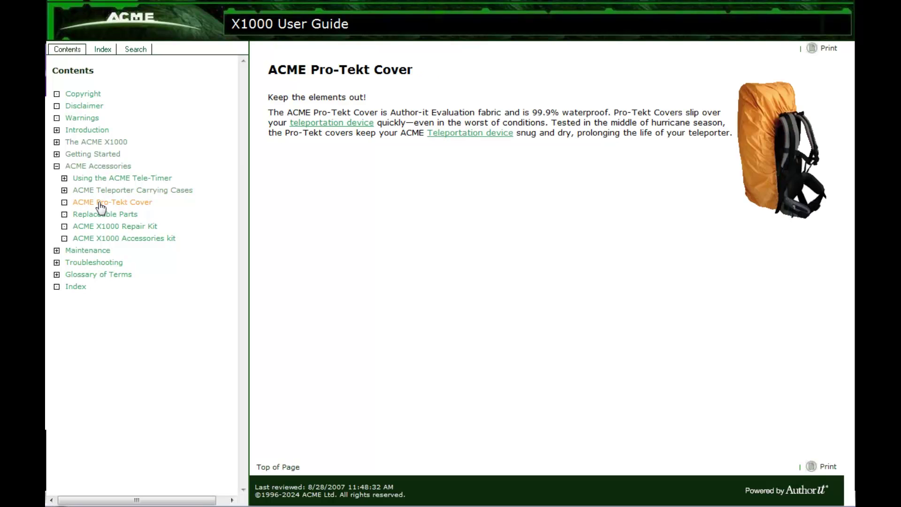